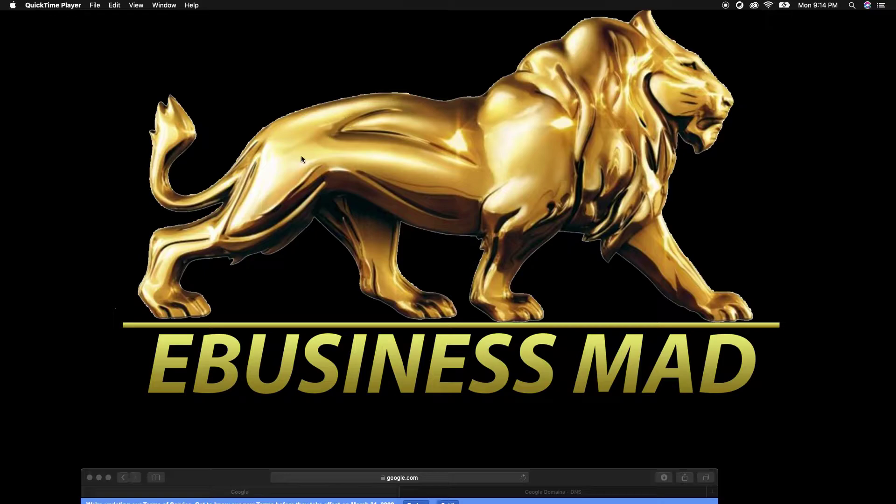
Search Google for "google cloud hosting" and open the "Google Cloud: Cloud Computing Services" result.
{"action": "left_click_drag", "start_coordinate": [230, 480], "coordinate": [216, 78]}
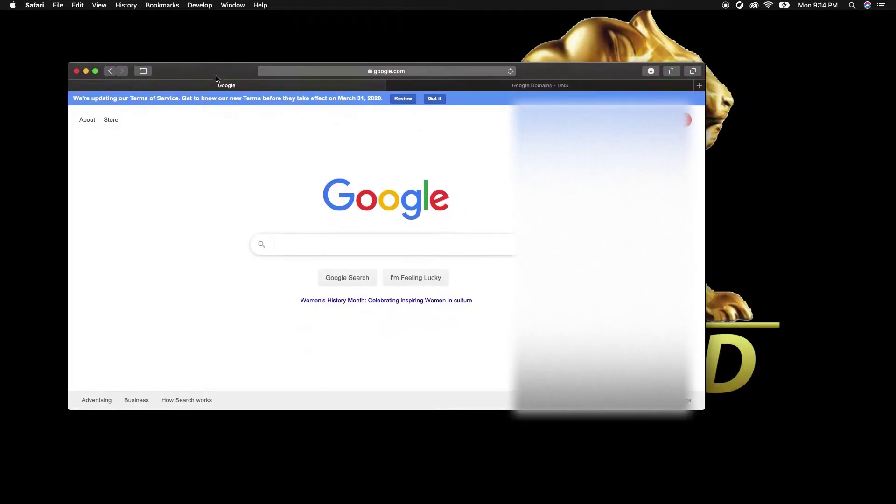
{"action": "left_click", "coordinate": [331, 241]}
{"action": "type", "text": "goo"}
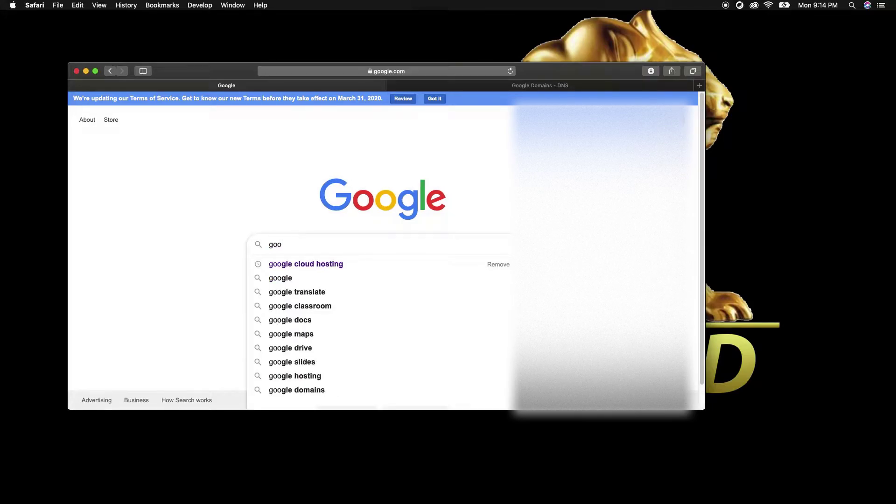
{"action": "key", "text": "Down"}
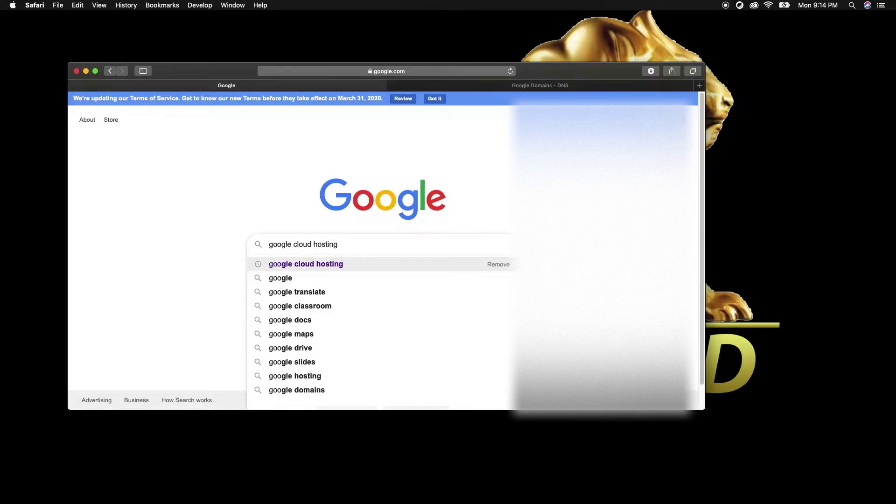
{"action": "key", "text": "Return"}
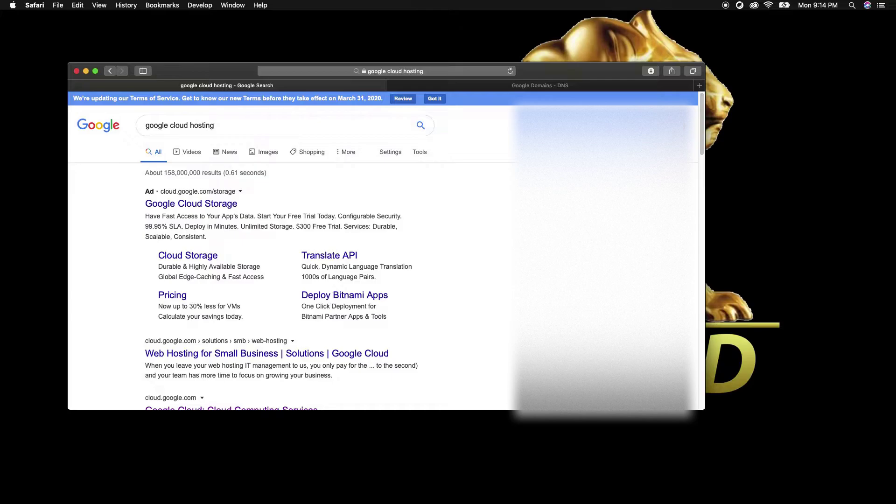
{"action": "scroll", "coordinate": [214, 238], "scroll_direction": "down", "scroll_amount": 5}
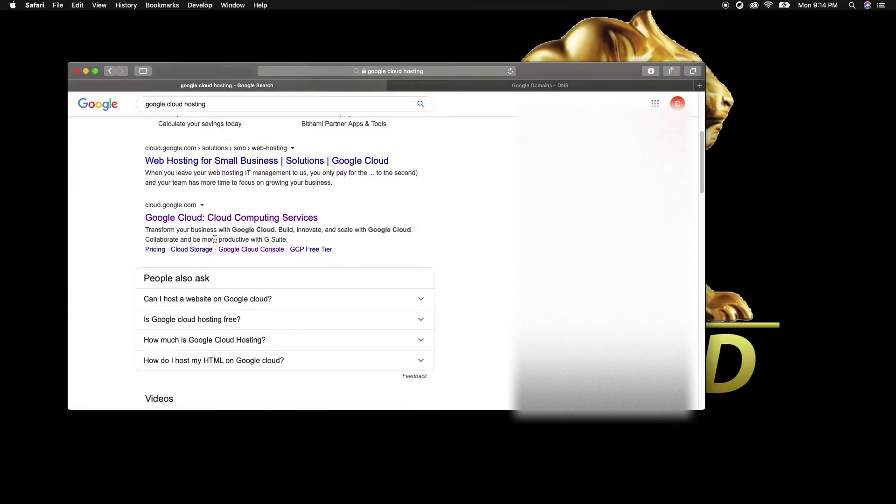
{"action": "left_click", "coordinate": [229, 204]}
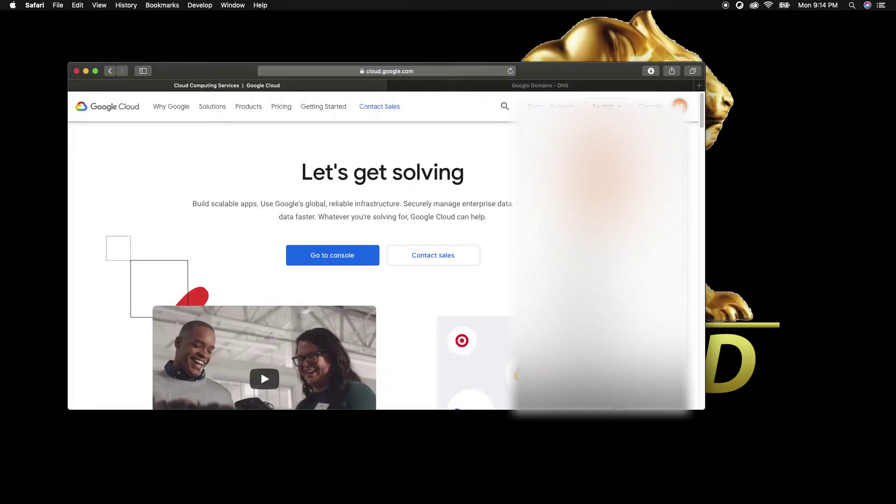
Switch to the domain's Google account and open the Google Cloud console.
{"action": "left_click", "coordinate": [579, 261]}
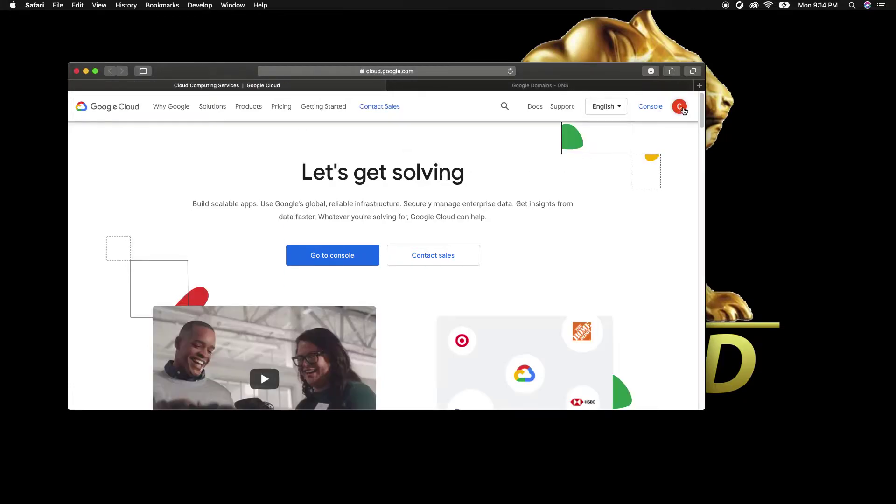
{"action": "left_click", "coordinate": [651, 106]}
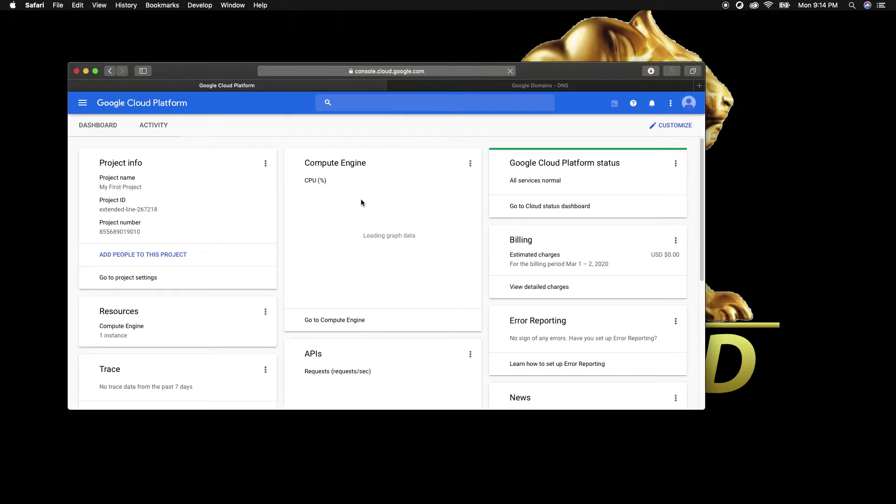
Find the Cloud DNS API in the API Library by searching for "dns" and enable it for My First Project.
{"action": "left_click", "coordinate": [83, 103]}
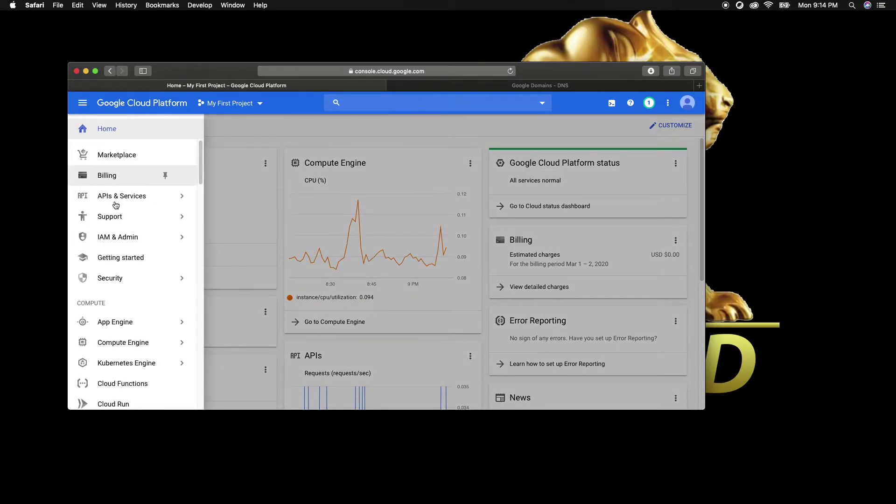
{"action": "left_click", "coordinate": [117, 199]}
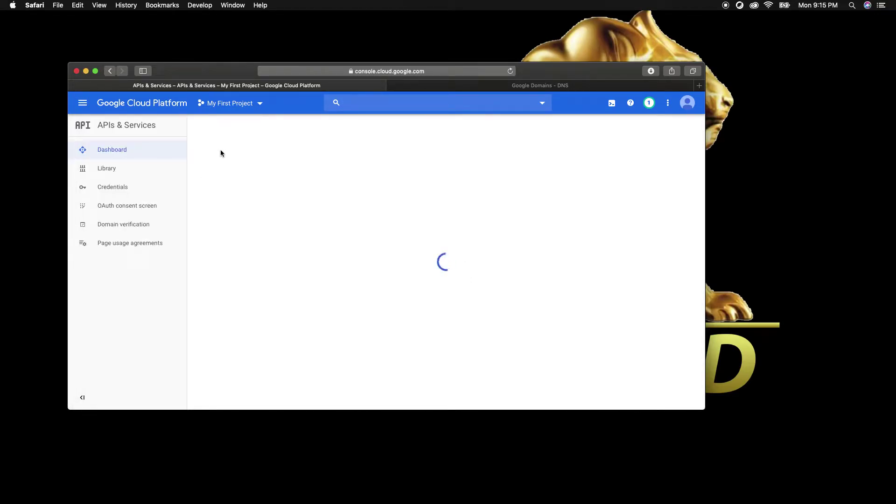
{"action": "left_click", "coordinate": [300, 126]}
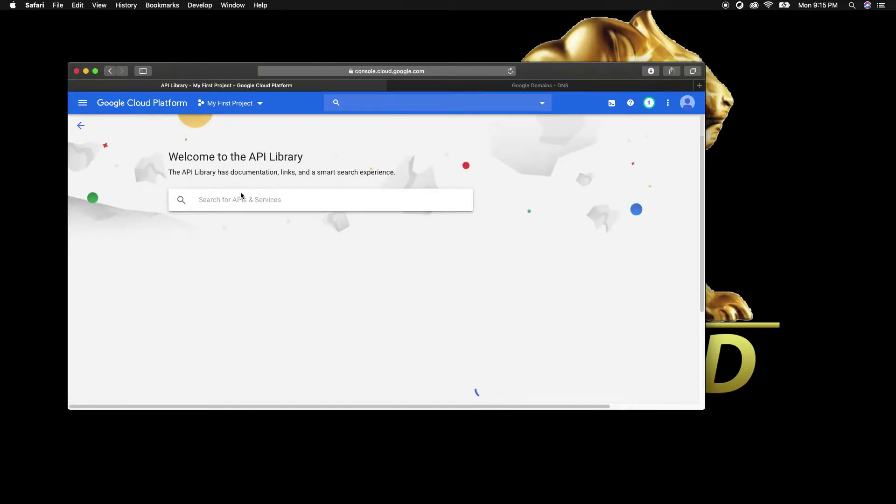
{"action": "type", "text": "dns"}
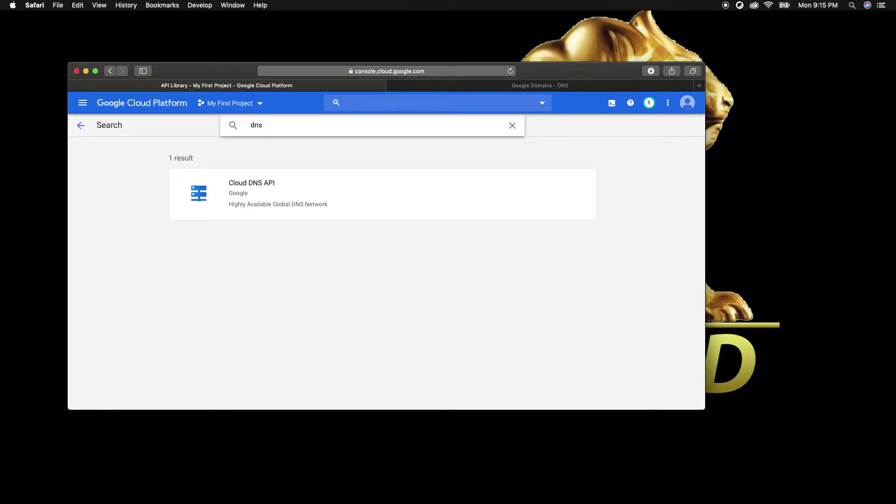
{"action": "left_click", "coordinate": [276, 191]}
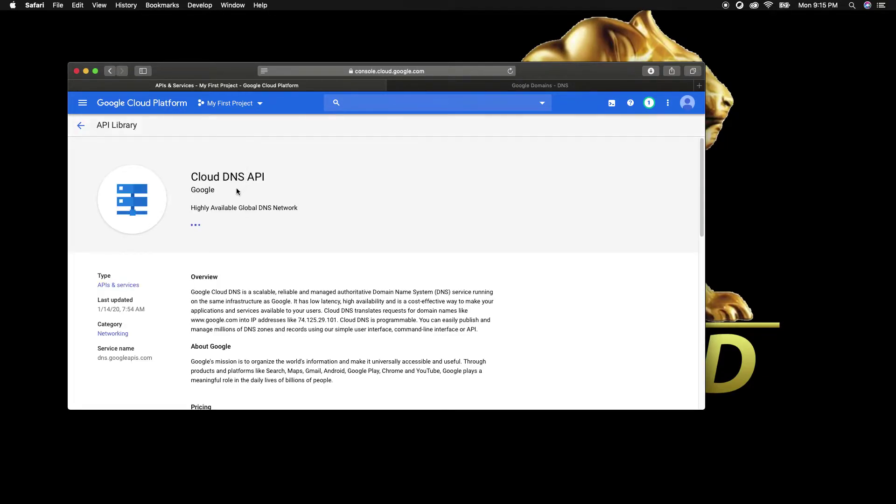
{"action": "left_click", "coordinate": [216, 225]}
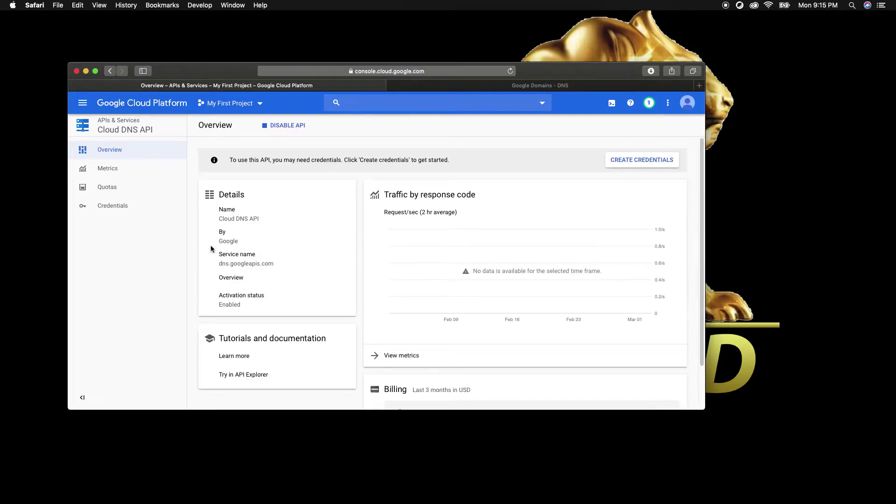
Open the Cloud DNS zones page among the project's network services.
{"action": "left_click", "coordinate": [82, 103]}
{"action": "scroll", "coordinate": [130, 287], "scroll_direction": "down", "scroll_amount": 2}
{"action": "mouse_move", "coordinate": [133, 291]}
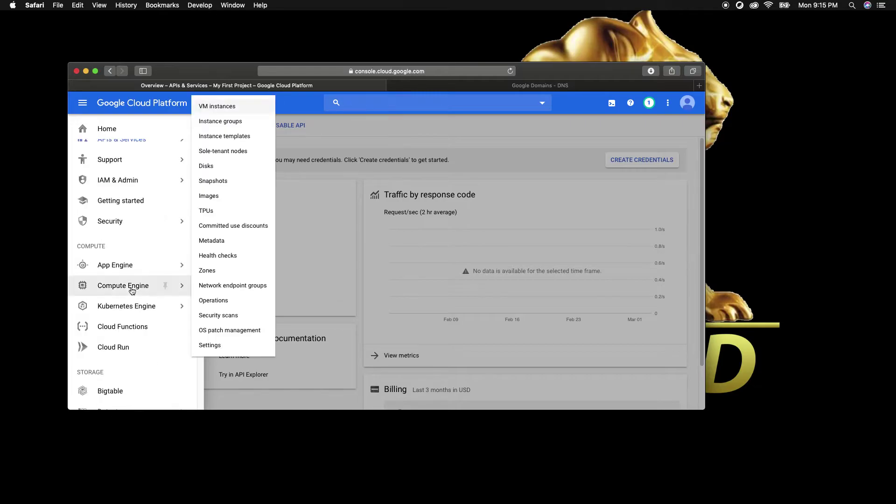
{"action": "scroll", "coordinate": [132, 290], "scroll_direction": "down", "scroll_amount": 5}
{"action": "scroll", "coordinate": [132, 290], "scroll_direction": "up", "scroll_amount": 3}
{"action": "scroll", "coordinate": [131, 289], "scroll_direction": "up", "scroll_amount": 5}
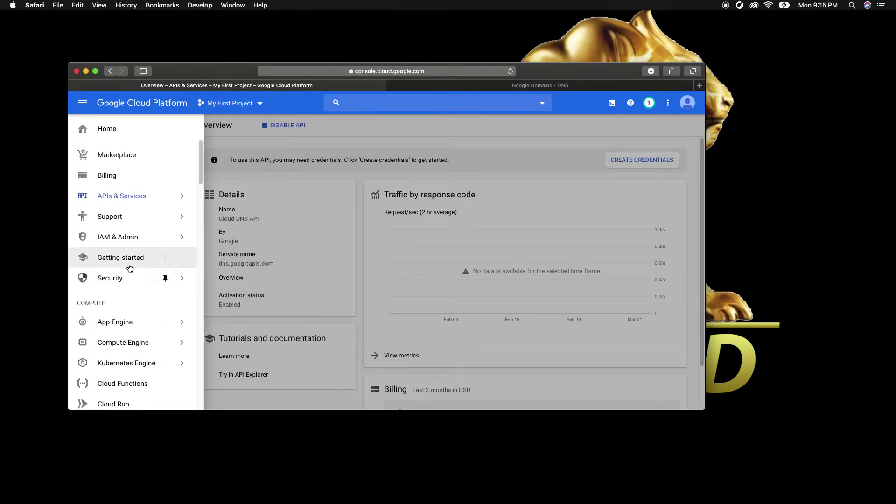
{"action": "scroll", "coordinate": [129, 270], "scroll_direction": "down", "scroll_amount": 10}
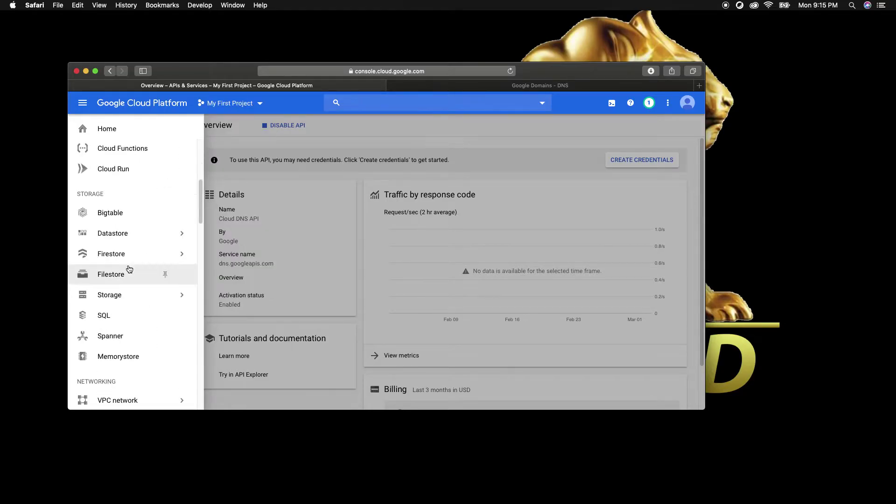
{"action": "scroll", "coordinate": [130, 270], "scroll_direction": "down", "scroll_amount": 3}
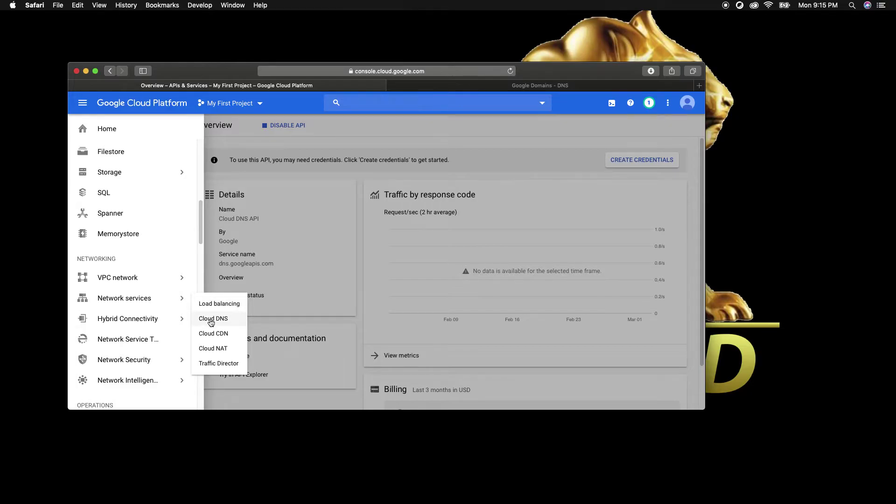
{"action": "left_click", "coordinate": [210, 320]}
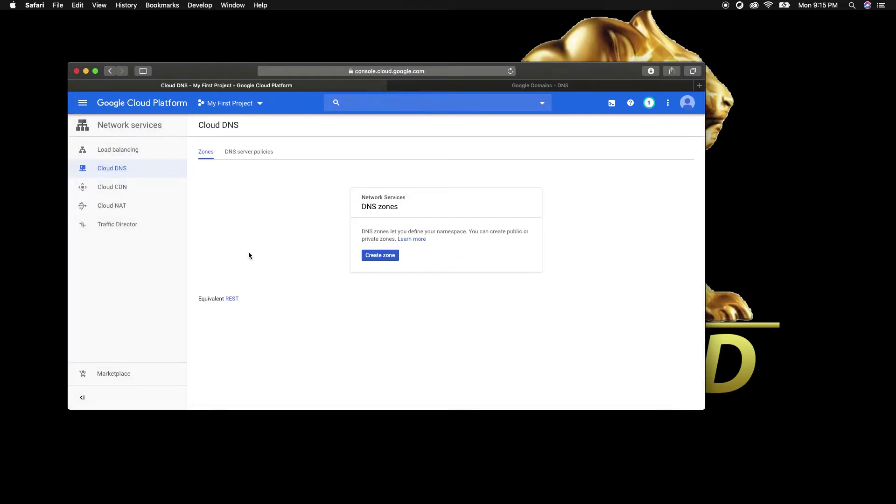
Create a public DNS zone named crackerzin with the DNS name crackerzin.com, leaving DNSSEC off.
{"action": "left_click", "coordinate": [377, 256]}
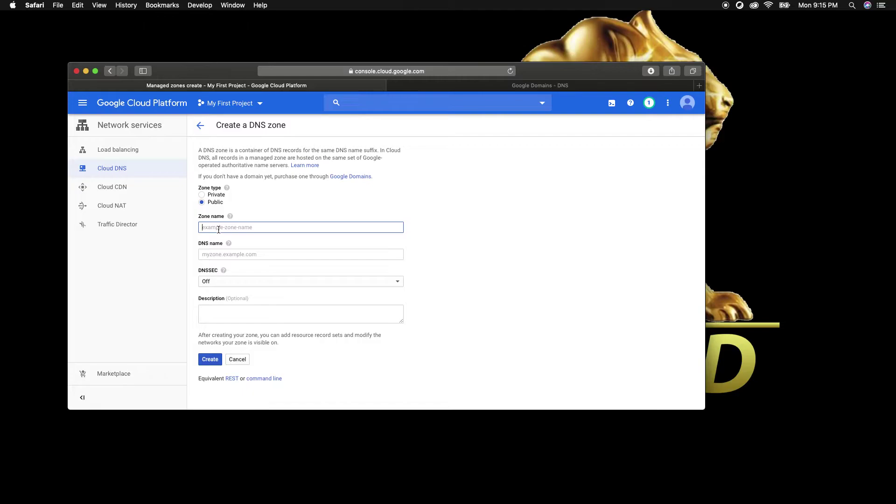
{"action": "type", "text": "crackerzin"}
{"action": "left_click", "coordinate": [229, 254]}
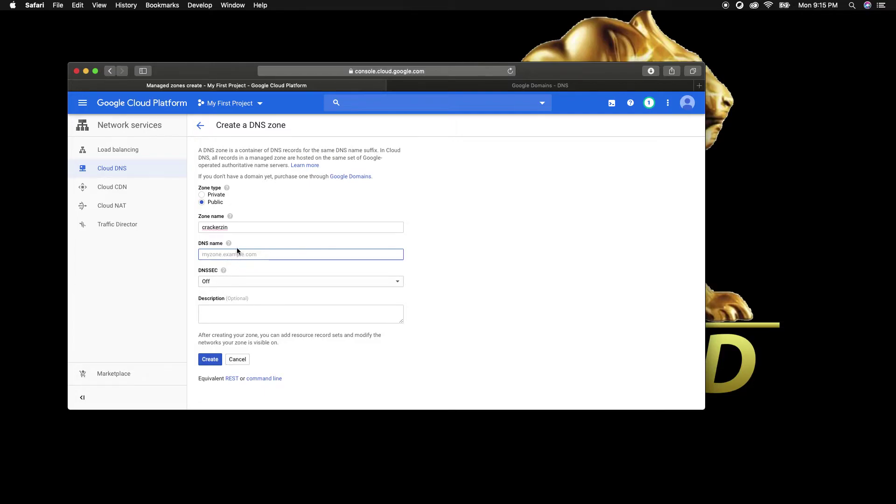
{"action": "type", "text": "crackerzin.com"}
{"action": "left_click", "coordinate": [210, 358]}
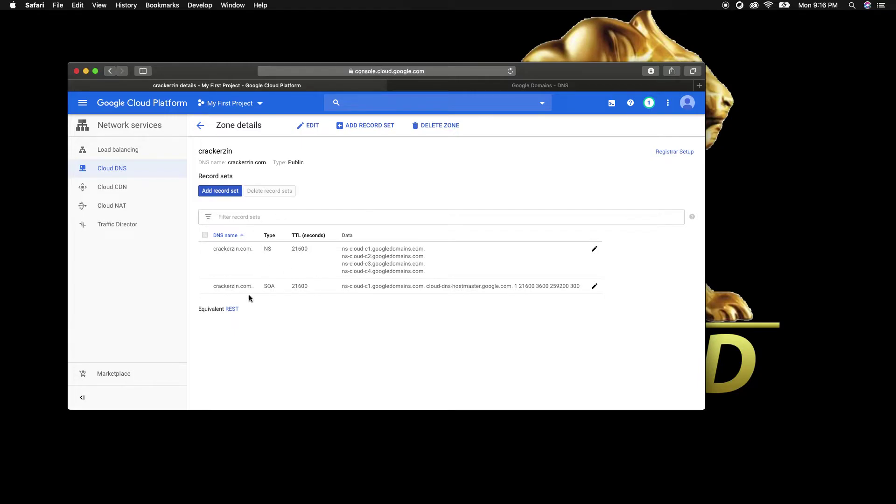
Start a new type A record set in the crackerzin zone and go to its IPv4 address entry.
{"action": "left_click", "coordinate": [224, 192]}
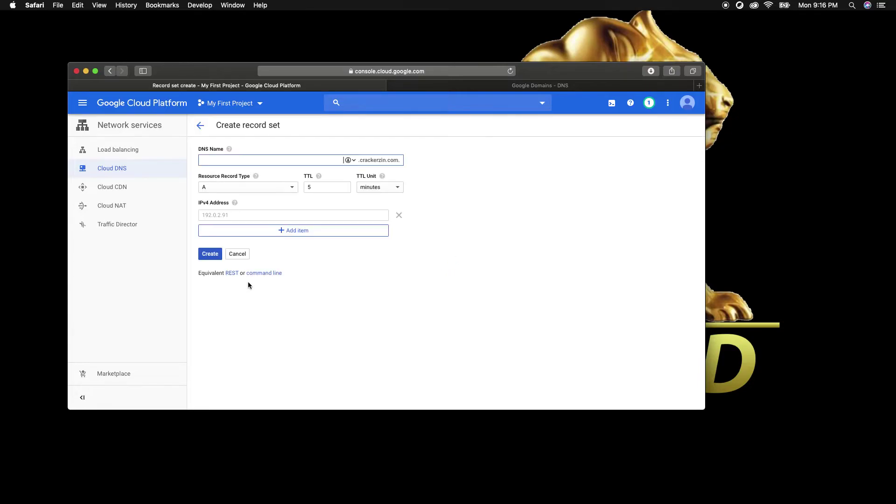
{"action": "left_click", "coordinate": [267, 215]}
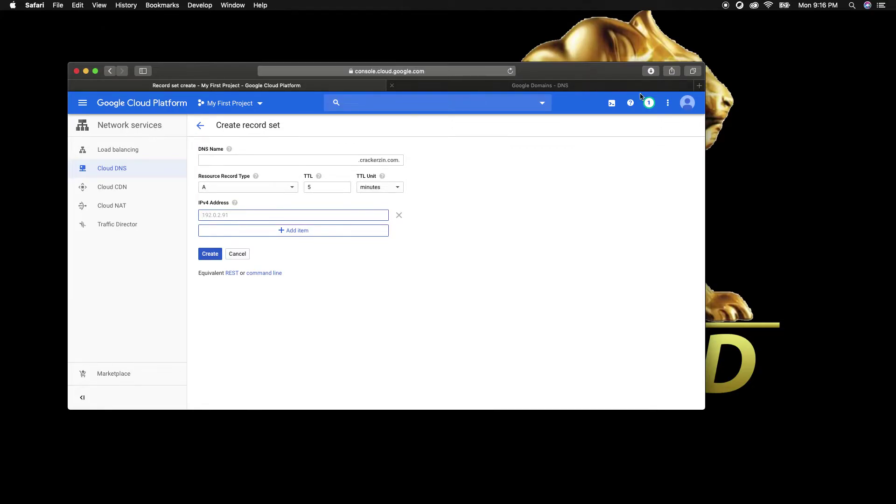
In a new browser tab, search Google for "google cloud platform" and open the "Google Cloud: Cloud Computing Services" result.
{"action": "left_click", "coordinate": [699, 86]}
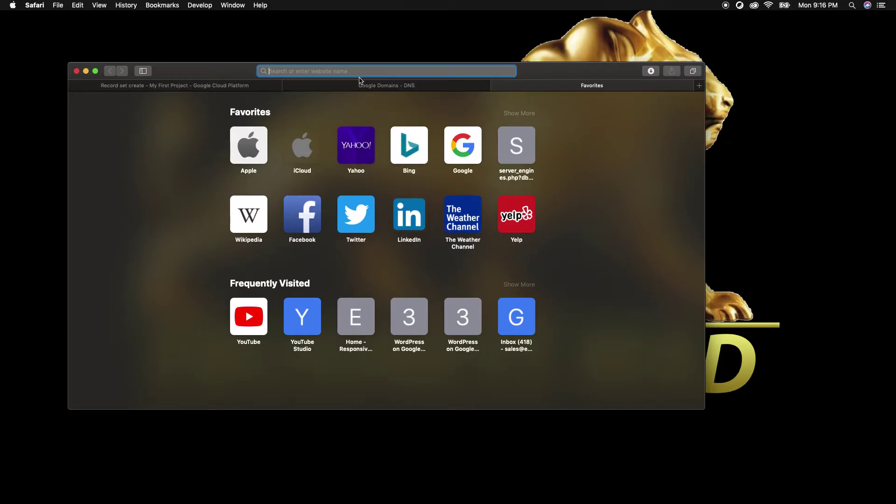
{"action": "type", "text": "google.com"}
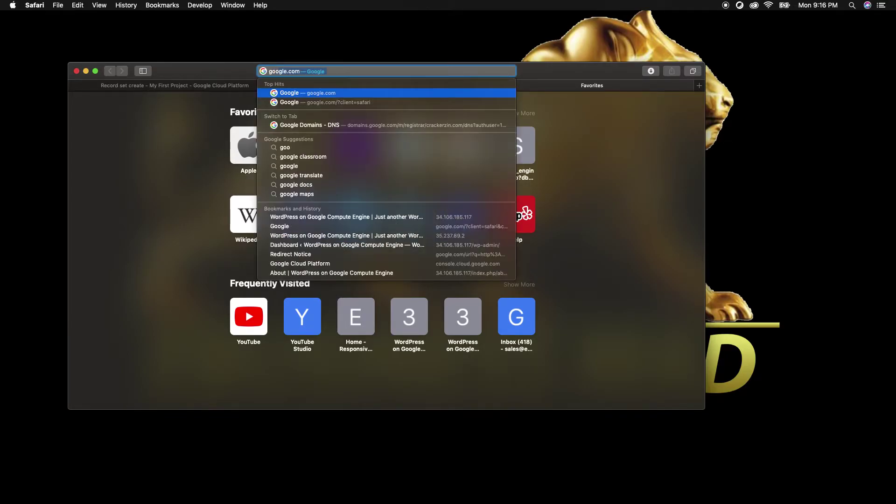
{"action": "key", "text": "Return"}
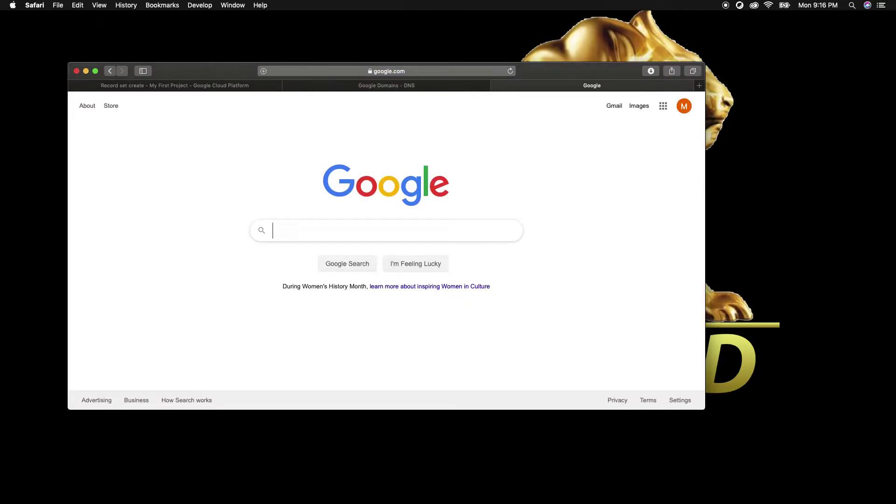
{"action": "type", "text": "google c"}
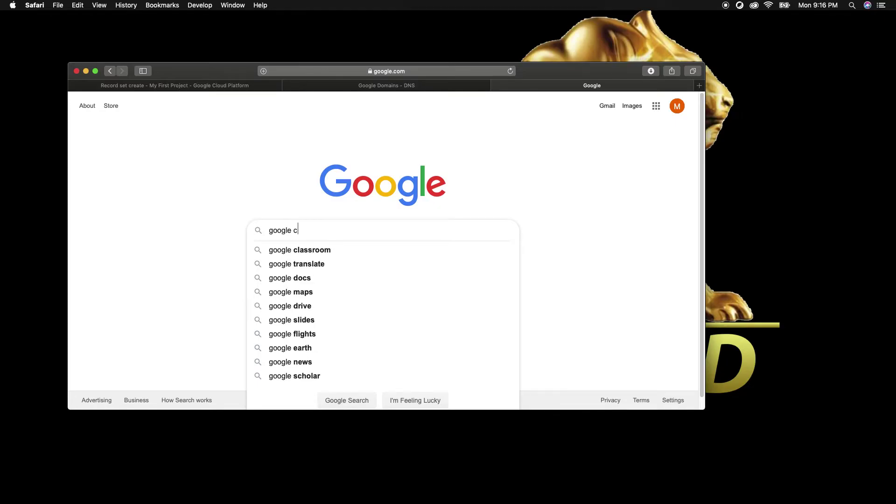
{"action": "type", "text": "loud platform"}
{"action": "key", "text": "Return"}
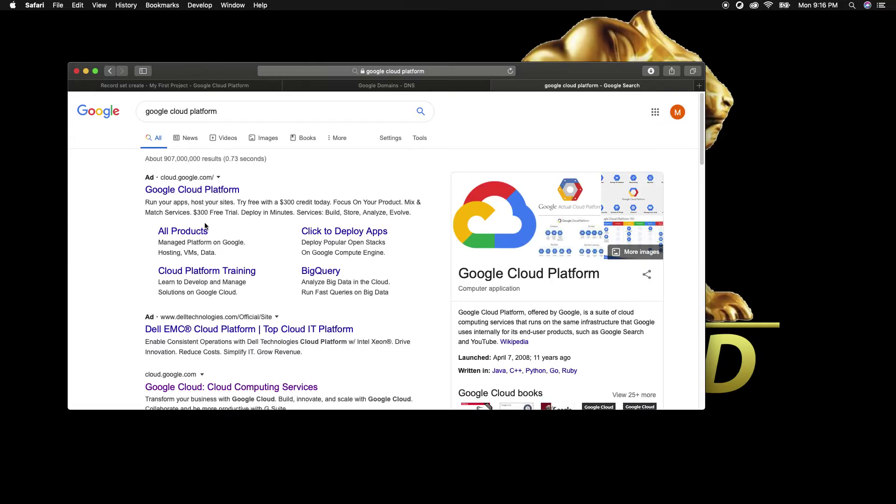
{"action": "scroll", "coordinate": [206, 227], "scroll_direction": "down", "scroll_amount": 3}
{"action": "scroll", "coordinate": [206, 226], "scroll_direction": "down", "scroll_amount": 2}
{"action": "left_click", "coordinate": [213, 291]}
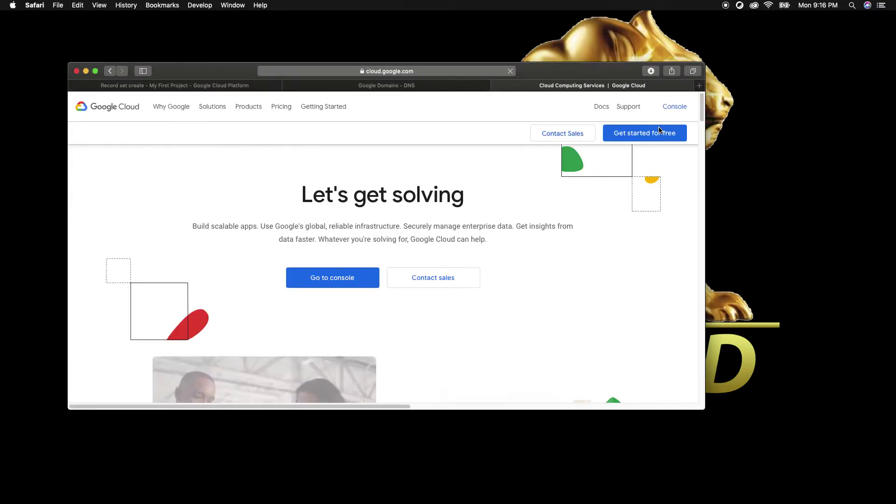
{"action": "left_click", "coordinate": [681, 110]}
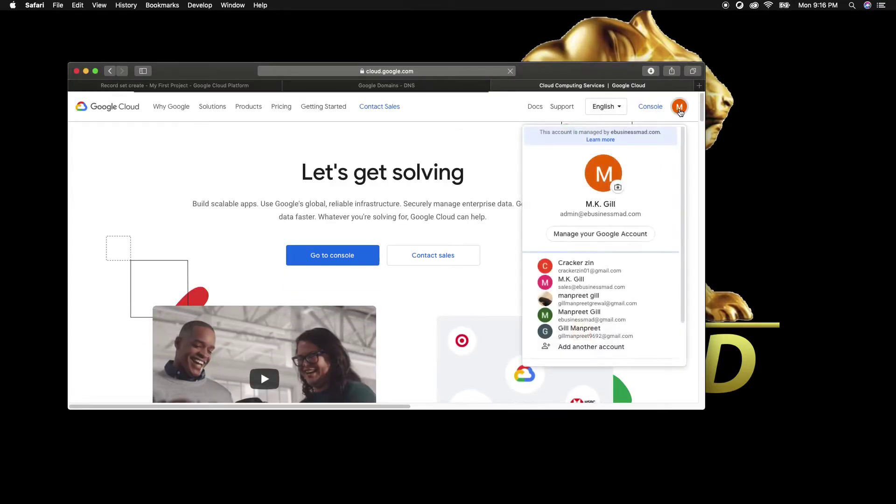
{"action": "left_click", "coordinate": [572, 276]}
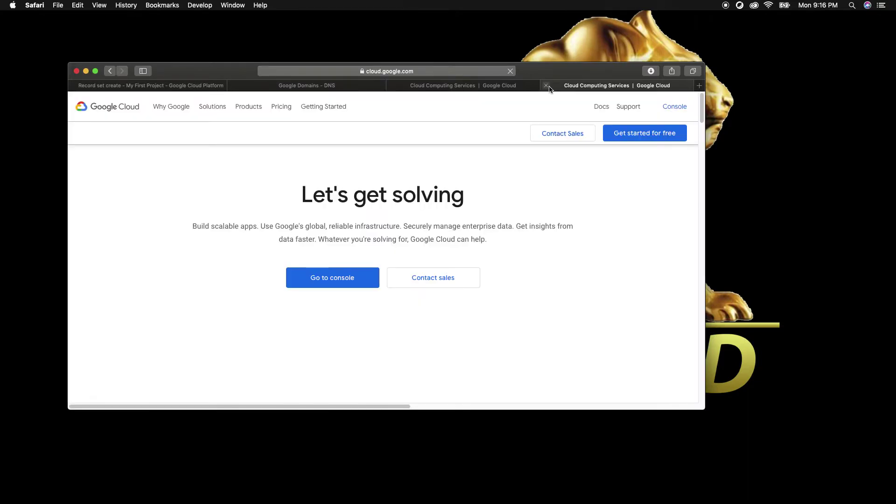
{"action": "left_click", "coordinate": [546, 86]}
Switch the Google Cloud site to the domain's Google account and open the console dashboard of My First Project.
{"action": "left_click", "coordinate": [679, 107]}
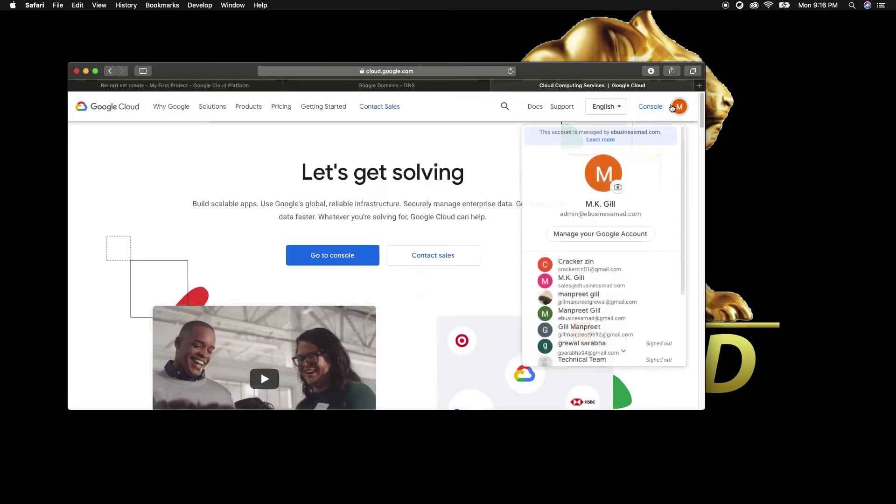
{"action": "left_click", "coordinate": [582, 262]}
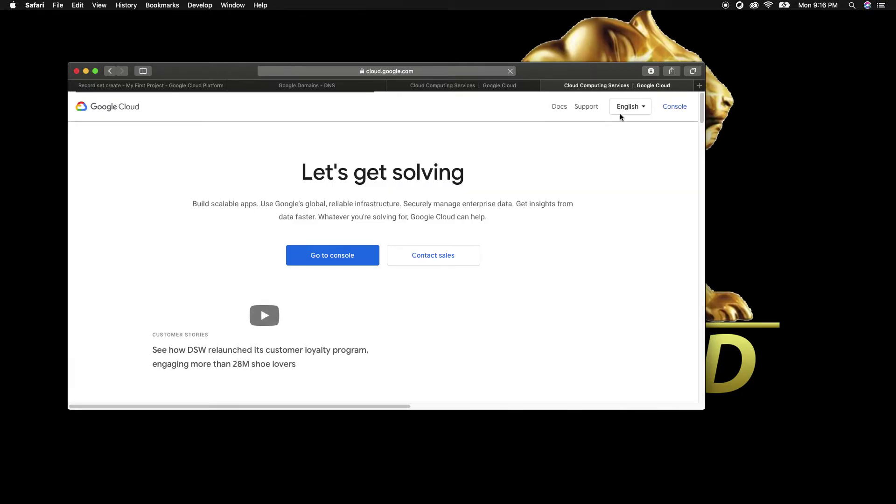
{"action": "left_click", "coordinate": [664, 108]}
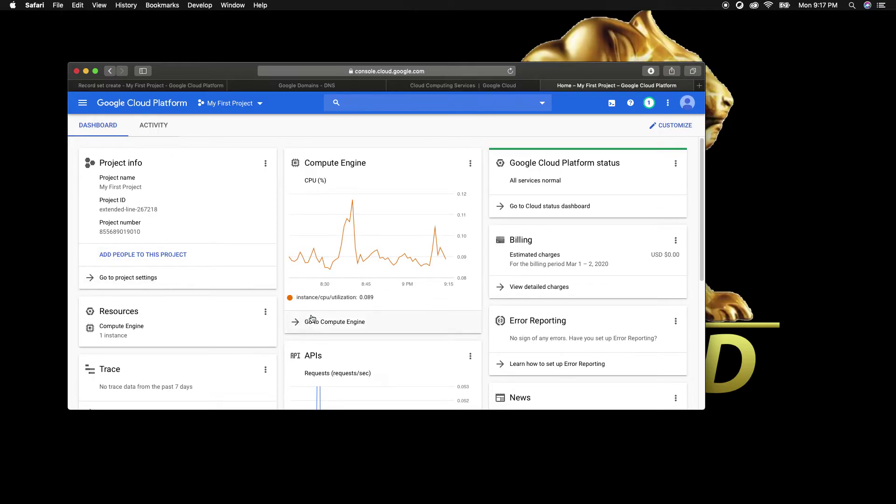
Open the Compute Engine VM instances and copy the external IP of wordpress-1-vm.
{"action": "left_click", "coordinate": [327, 323]}
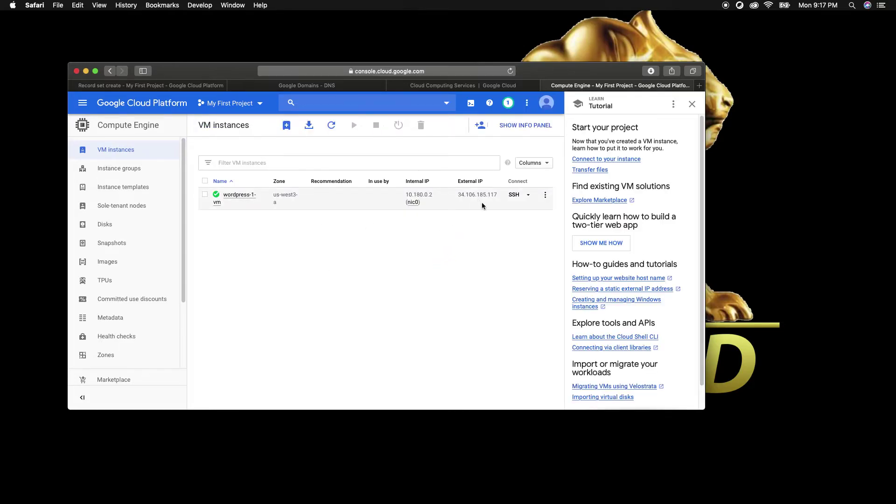
{"action": "left_click_drag", "start_coordinate": [498, 195], "coordinate": [456, 193]}
{"action": "right_click", "coordinate": [464, 193]}
{"action": "left_click", "coordinate": [477, 225]}
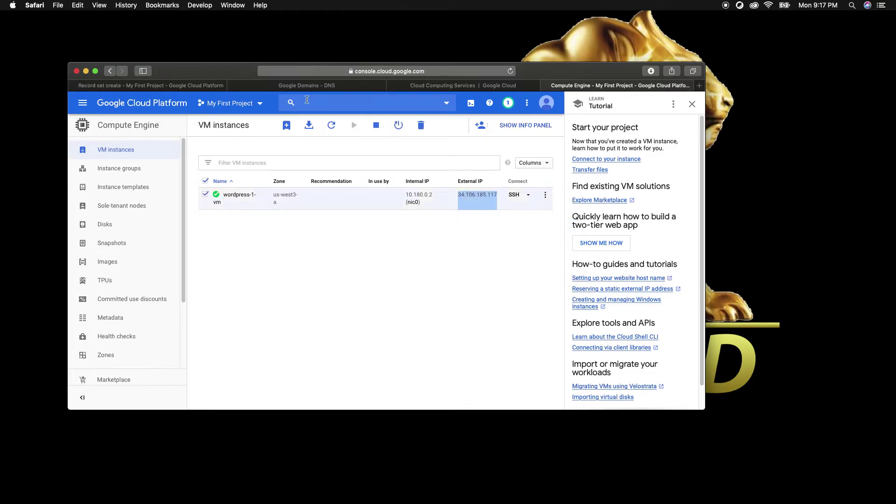
In the pending crackerzin.com record set, enter 34.106.185.117 as the IPv4 address and create the A record.
{"action": "left_click", "coordinate": [304, 86]}
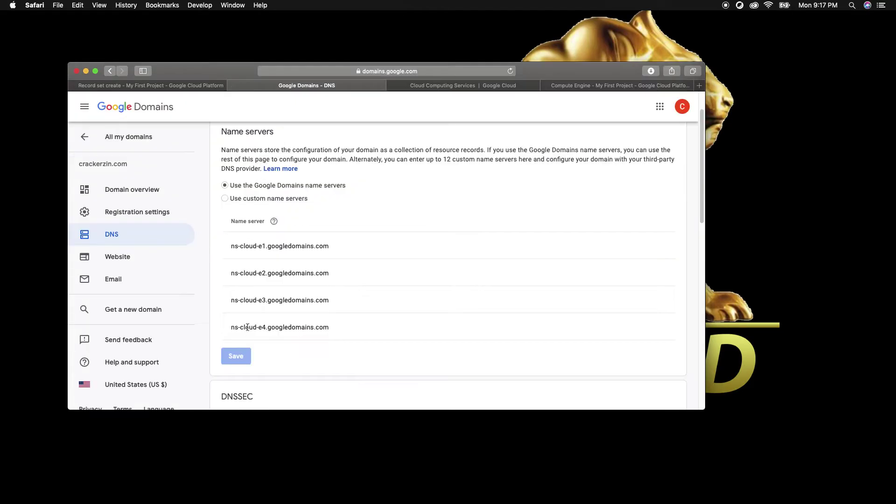
{"action": "left_click", "coordinate": [196, 87]}
{"action": "left_click", "coordinate": [252, 220]}
{"action": "key", "text": "super+v"}
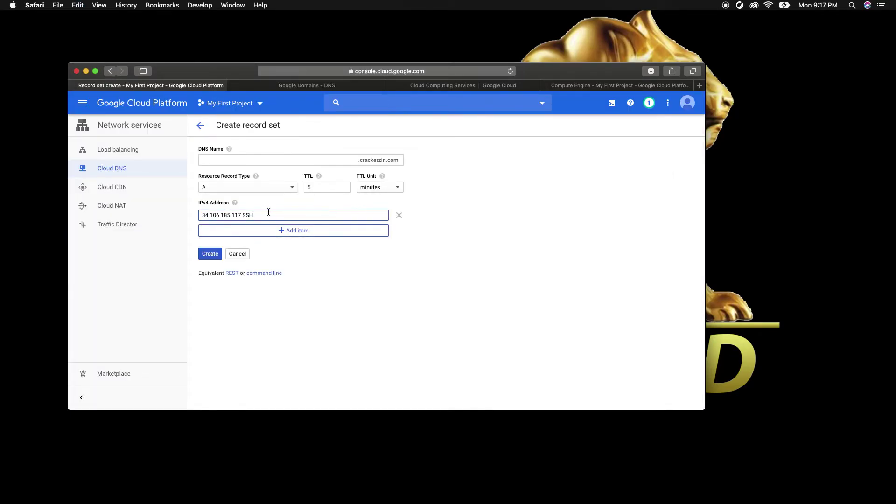
{"action": "key", "text": "BackSpace"}
{"action": "key", "text": "BackSpace"}
{"action": "left_click", "coordinate": [211, 254]}
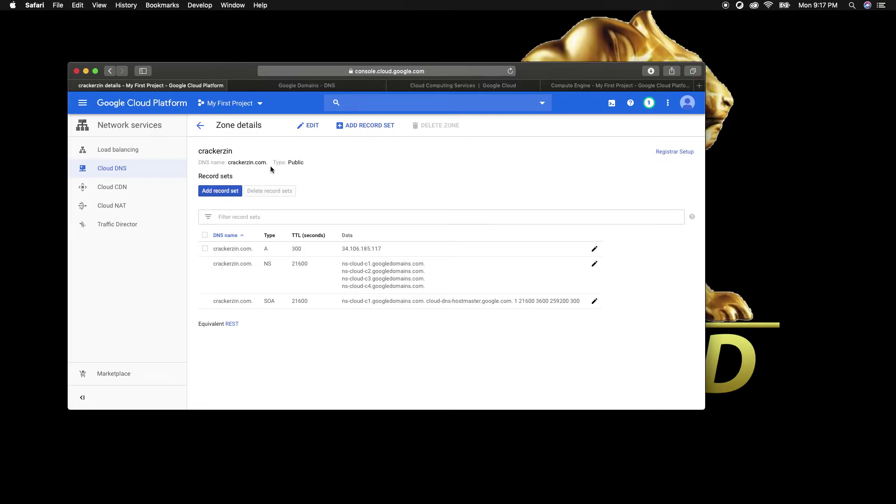
{"action": "left_click", "coordinate": [220, 191]}
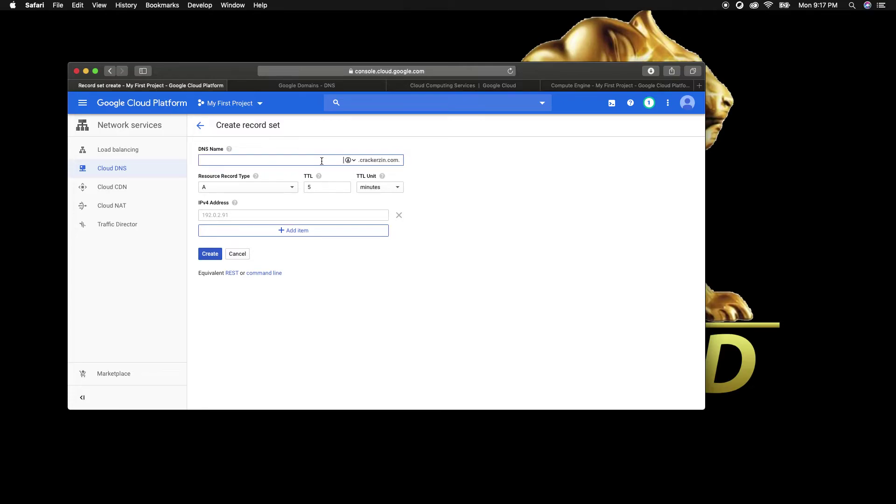
{"action": "left_click", "coordinate": [253, 187]}
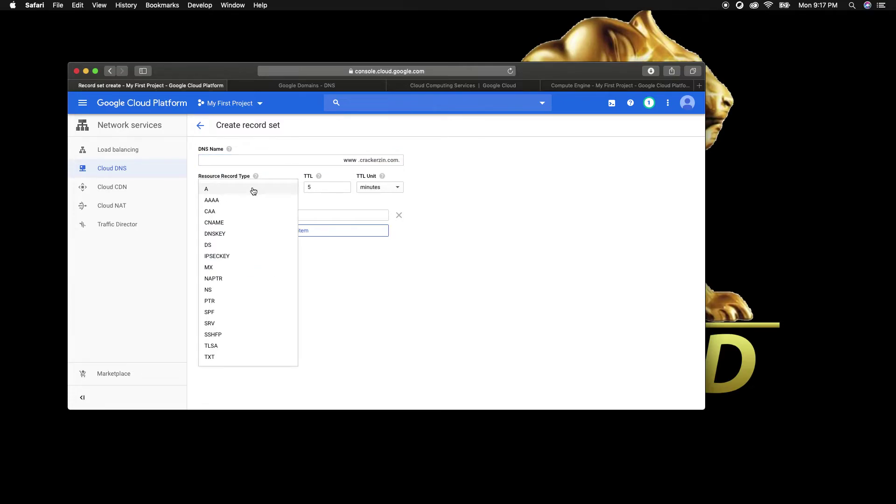
{"action": "left_click", "coordinate": [247, 223]}
{"action": "left_click", "coordinate": [277, 214]}
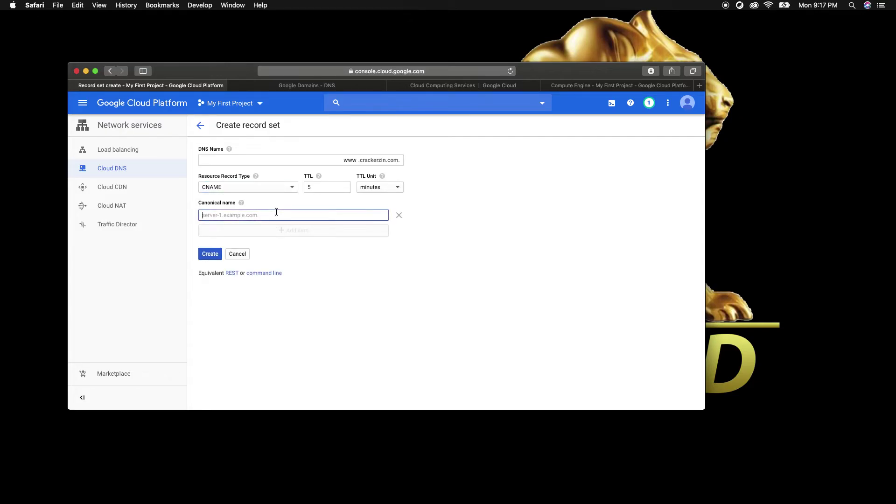
{"action": "type", "text": "crackerzin.com"}
{"action": "left_click", "coordinate": [210, 255]}
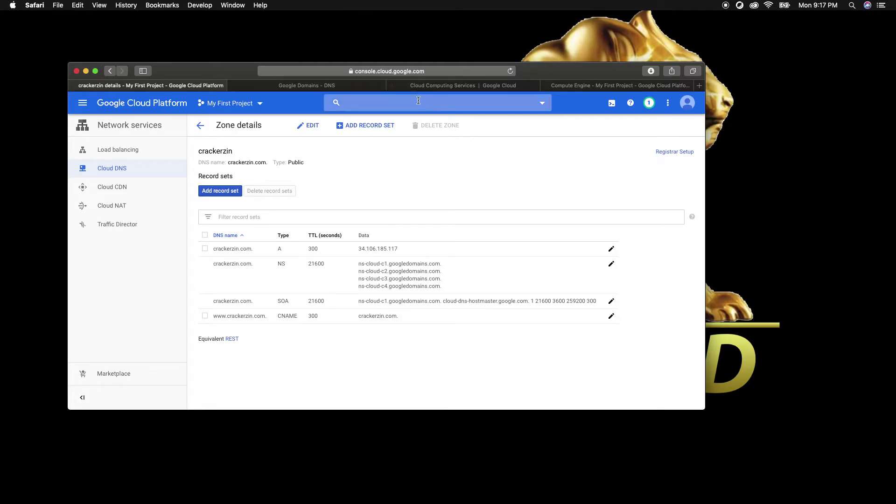
Close the Cloud Computing Services page and bring up the DNS settings of crackerzin.com in Google Domains.
{"action": "left_click", "coordinate": [392, 86]}
{"action": "left_click", "coordinate": [370, 89]}
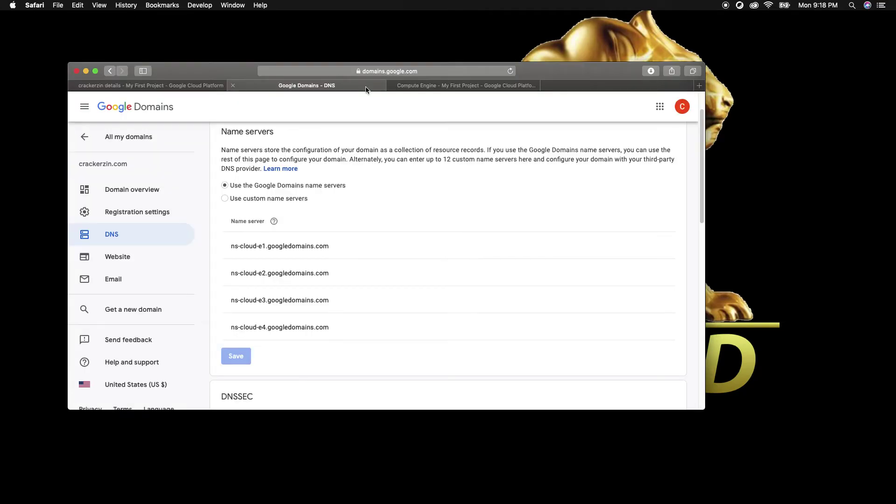
{"action": "scroll", "coordinate": [380, 238], "scroll_direction": "up", "scroll_amount": 2}
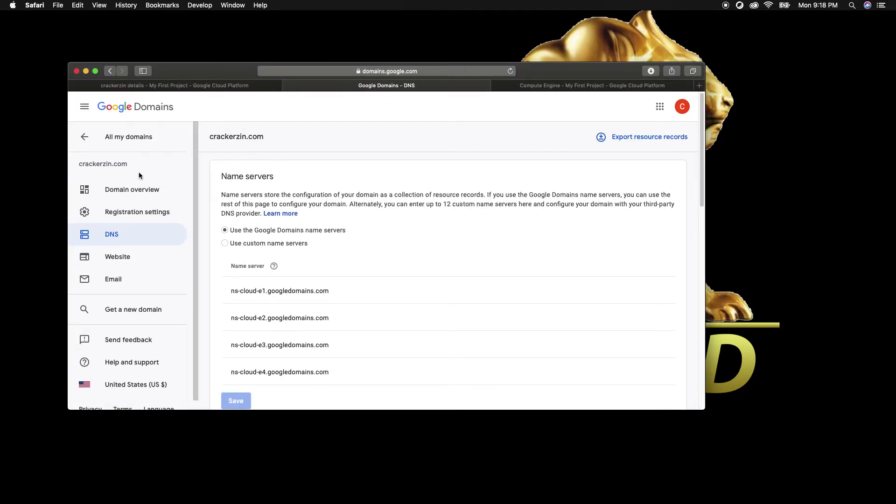
{"action": "left_click", "coordinate": [134, 142]}
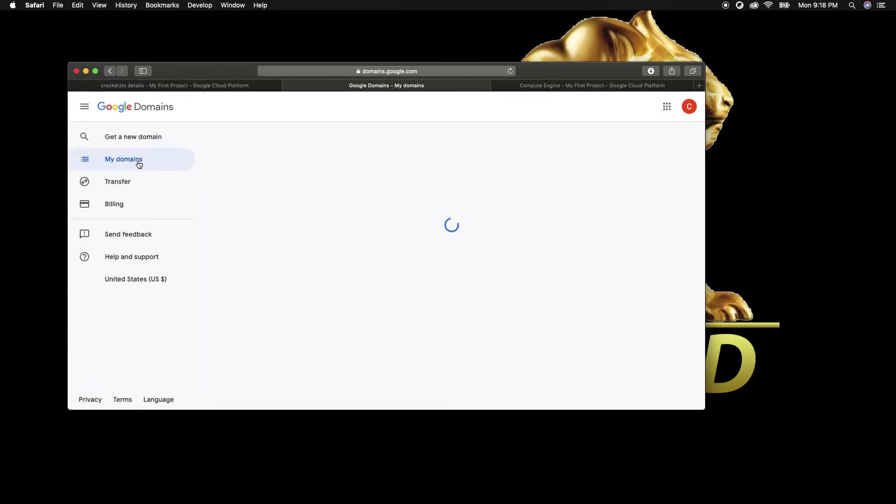
{"action": "left_click", "coordinate": [92, 111]}
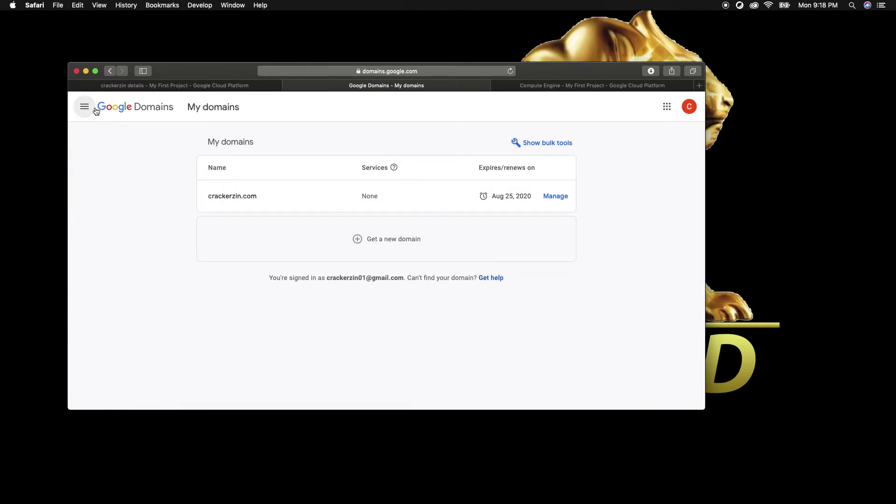
{"action": "left_click", "coordinate": [110, 72]}
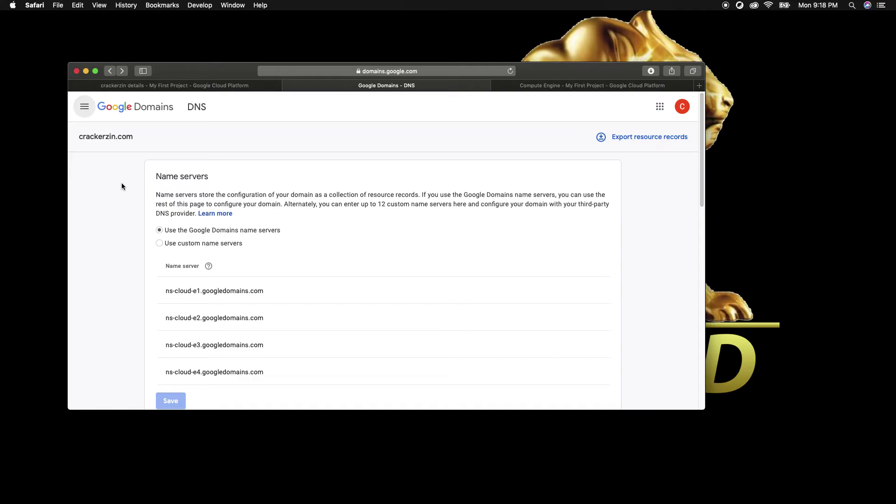
{"action": "left_click", "coordinate": [110, 71]}
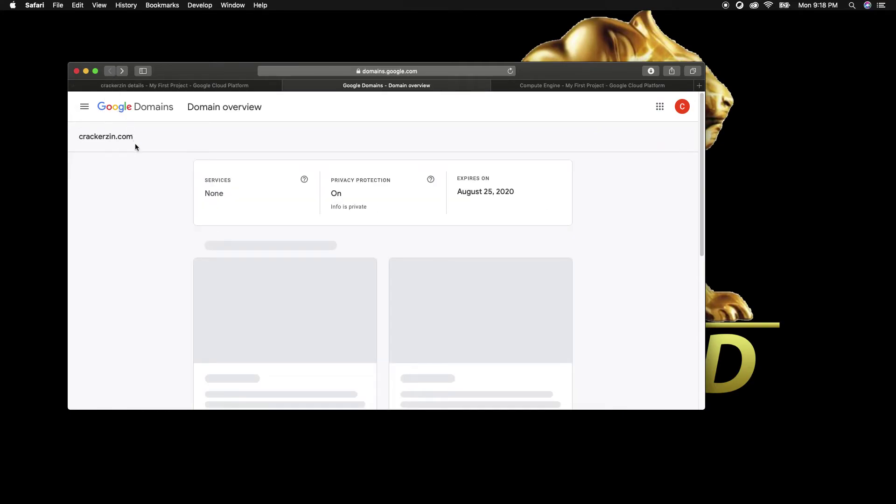
{"action": "left_click", "coordinate": [135, 110]}
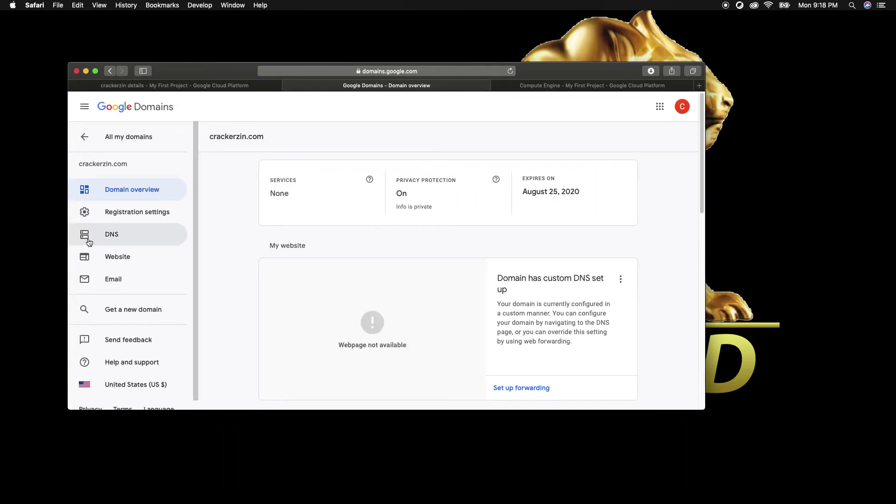
{"action": "left_click", "coordinate": [112, 235]}
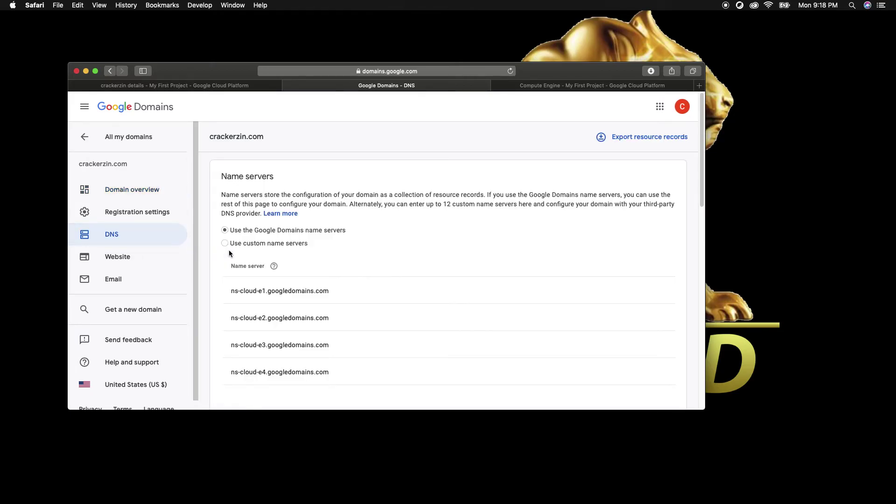
Switch crackerzin.com to custom name servers and provide four empty name server entries.
{"action": "scroll", "coordinate": [320, 265], "scroll_direction": "down", "scroll_amount": 1}
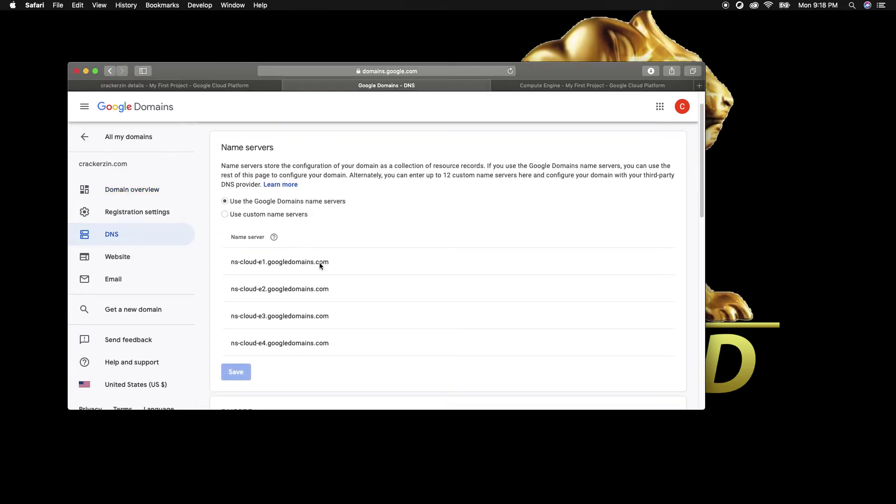
{"action": "left_click", "coordinate": [226, 215]}
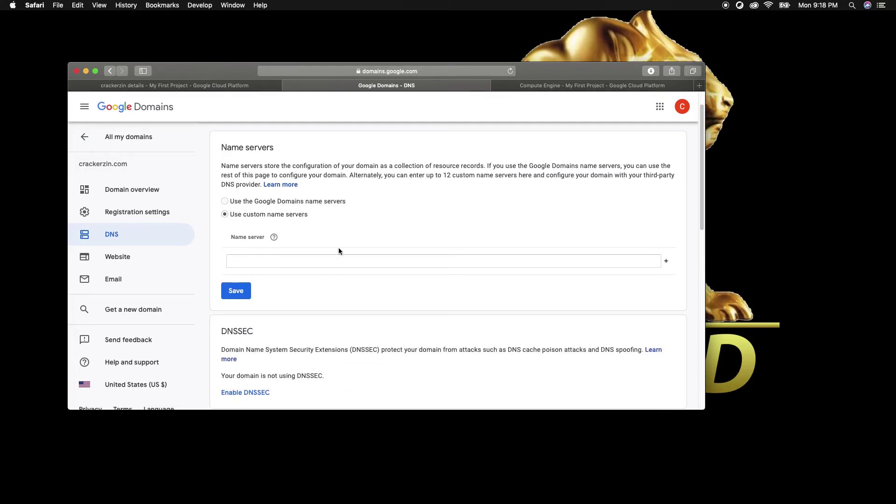
{"action": "left_click", "coordinate": [310, 260]}
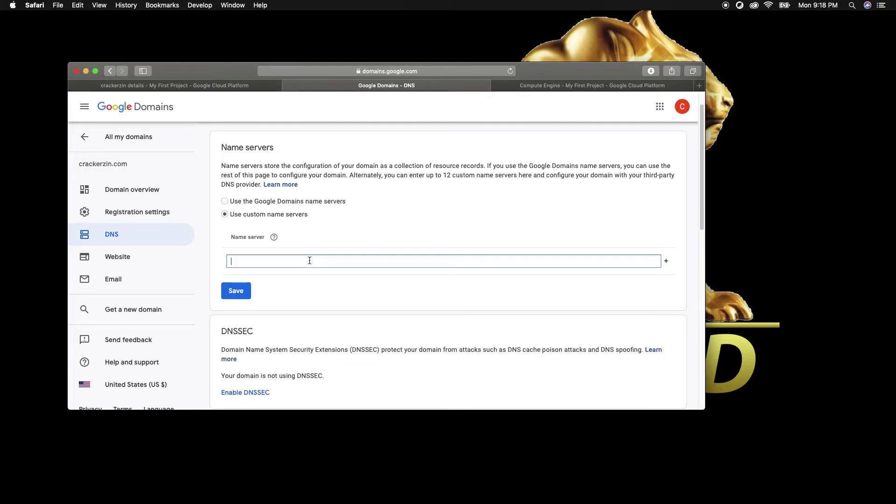
{"action": "left_click", "coordinate": [666, 261]}
{"action": "left_click", "coordinate": [666, 288]}
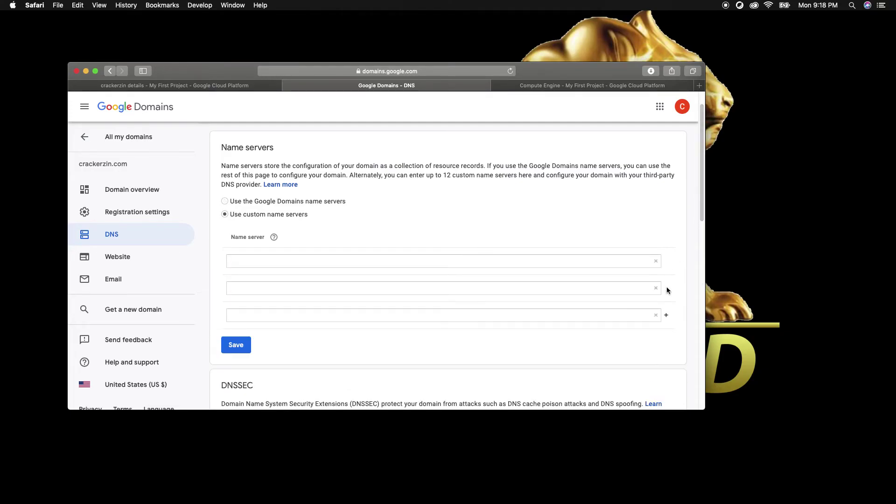
{"action": "left_click", "coordinate": [666, 315]}
{"action": "left_click", "coordinate": [417, 287]}
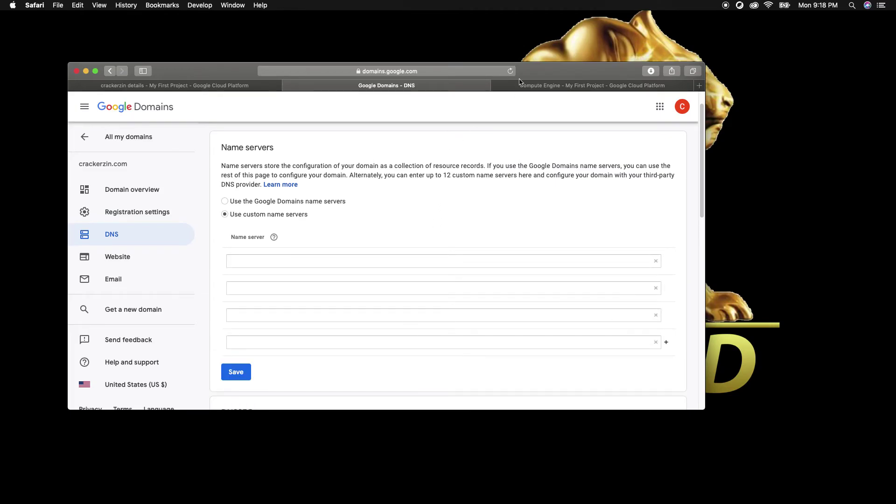
Copy ns-cloud-c1.googledomains.com from the Cloud DNS zone's NS record into the first custom name server entry, without the trailing dot.
{"action": "left_click", "coordinate": [235, 85]}
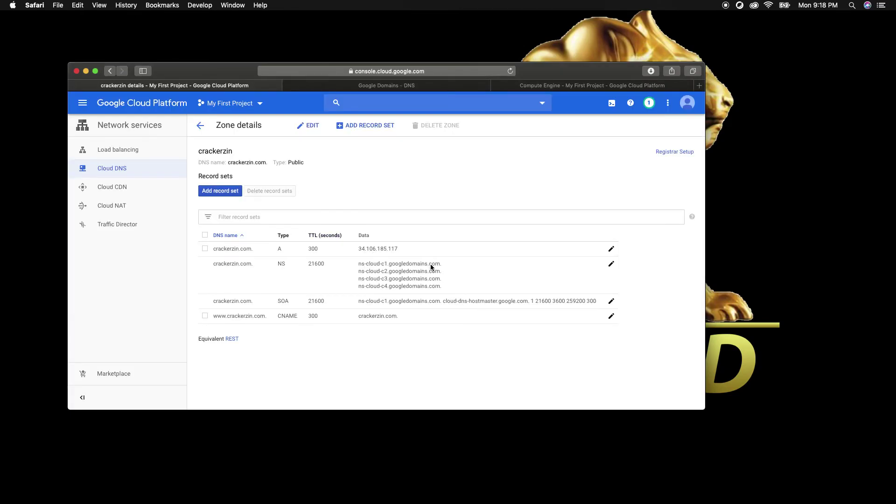
{"action": "left_click_drag", "start_coordinate": [442, 264], "coordinate": [358, 265]}
{"action": "right_click", "coordinate": [379, 264]}
{"action": "left_click", "coordinate": [397, 292]}
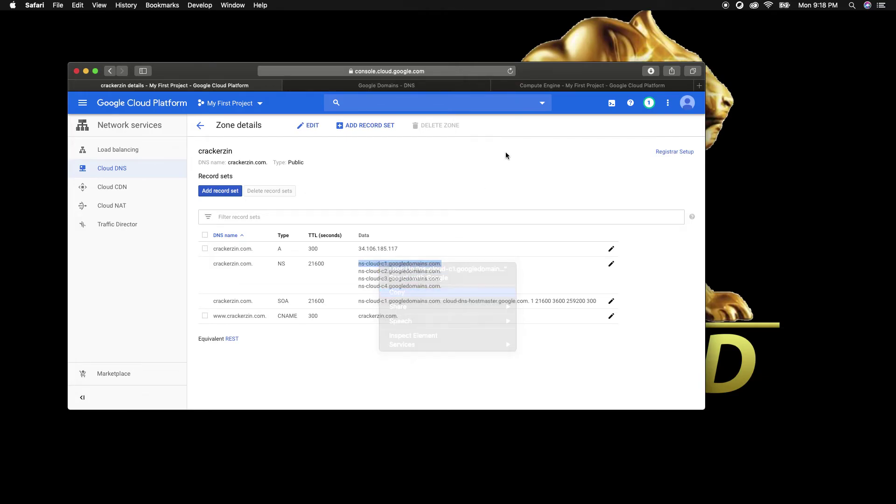
{"action": "left_click", "coordinate": [556, 82]}
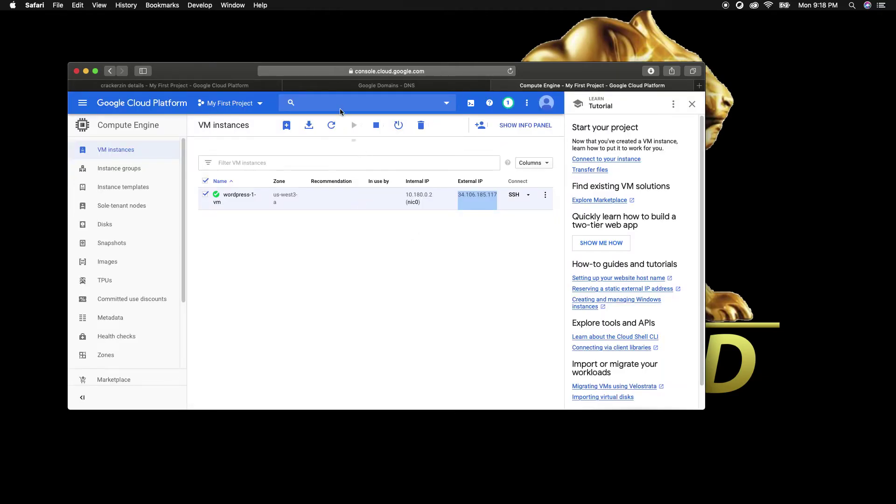
{"action": "left_click", "coordinate": [359, 87]}
{"action": "left_click", "coordinate": [301, 261]}
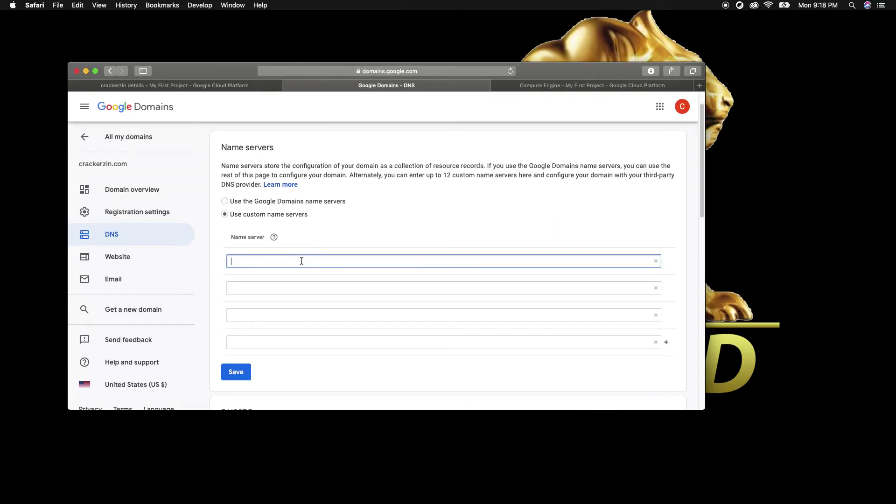
{"action": "key", "text": "super+v"}
{"action": "key", "text": "BackSpace"}
Fill the second, third and fourth name server entries with ns-cloud-c1.googledomains.com, removing the trailing dots.
{"action": "left_click", "coordinate": [299, 288]}
{"action": "key", "text": "super+v"}
{"action": "left_click", "coordinate": [294, 311]}
{"action": "key", "text": "super+v"}
{"action": "left_click", "coordinate": [276, 342]}
{"action": "key", "text": "super+v"}
{"action": "left_click", "coordinate": [335, 313]}
{"action": "key", "text": "BackSpace"}
{"action": "left_click", "coordinate": [333, 340]}
{"action": "key", "text": "BackSpace"}
{"action": "left_click", "coordinate": [331, 288]}
{"action": "key", "text": "BackSpace"}
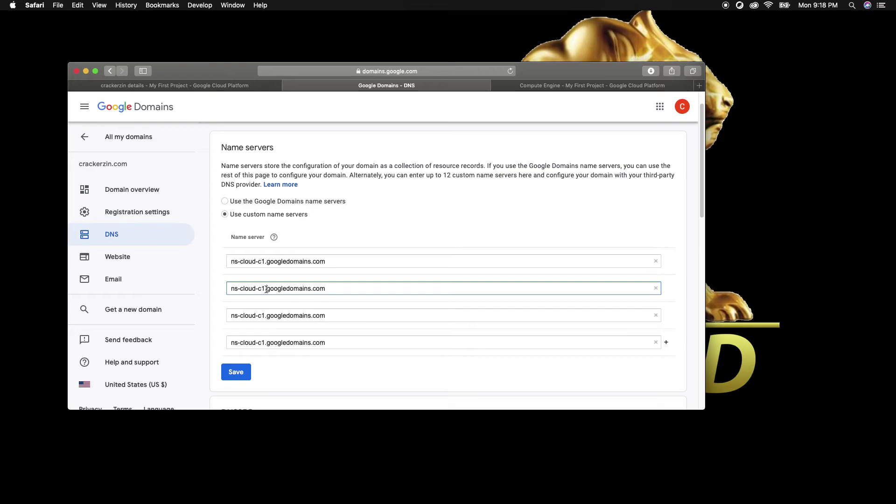
Change the second, third and fourth name servers to ns-cloud-c2, ns-cloud-c3 and ns-cloud-c4.googledomains.com.
{"action": "key", "text": "BackSpace"}
{"action": "type", "text": "2"}
{"action": "left_click", "coordinate": [265, 317]}
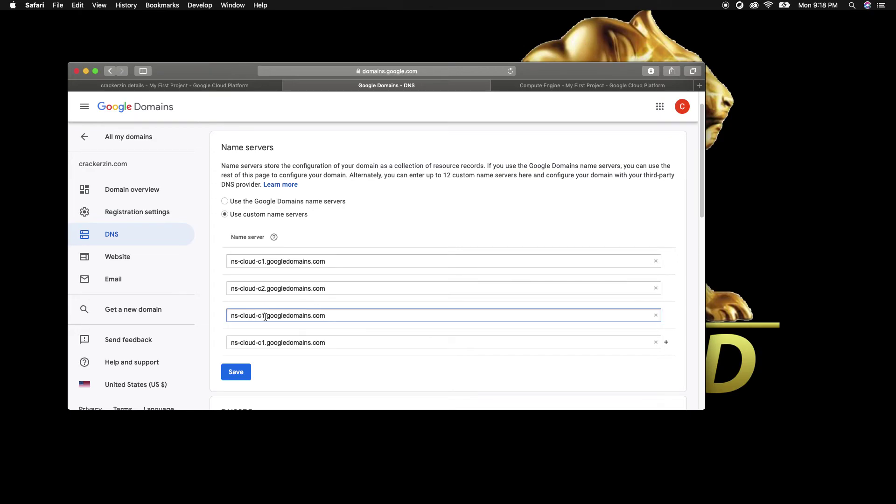
{"action": "key", "text": "BackSpace"}
{"action": "type", "text": "3"}
{"action": "left_click", "coordinate": [268, 337]}
{"action": "key", "text": "BackSpace"}
{"action": "type", "text": "4"}
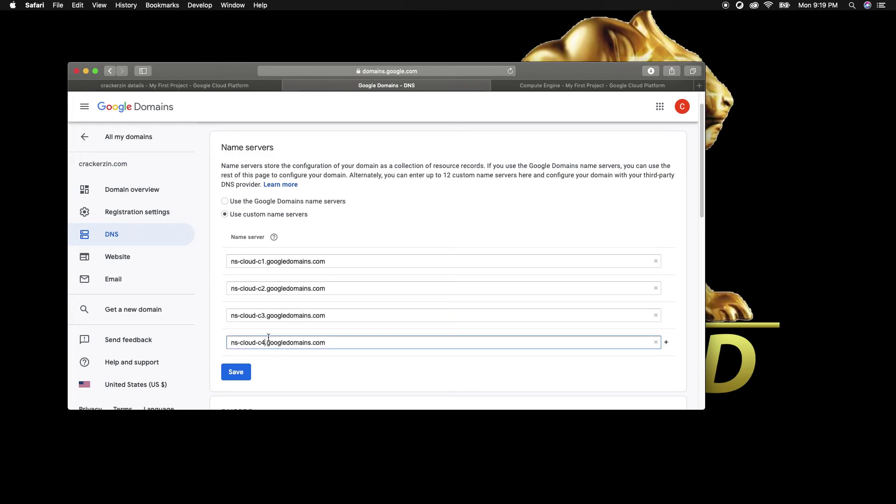
Check the name servers against the zone's NS record, save them for crackerzin.com, and return to the zone details.
{"action": "left_click", "coordinate": [235, 86]}
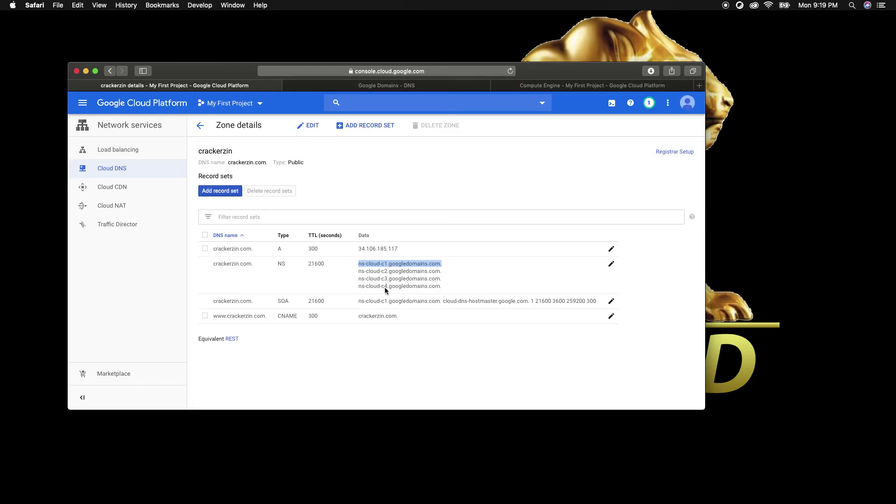
{"action": "left_click", "coordinate": [386, 85]}
{"action": "left_click", "coordinate": [247, 373]}
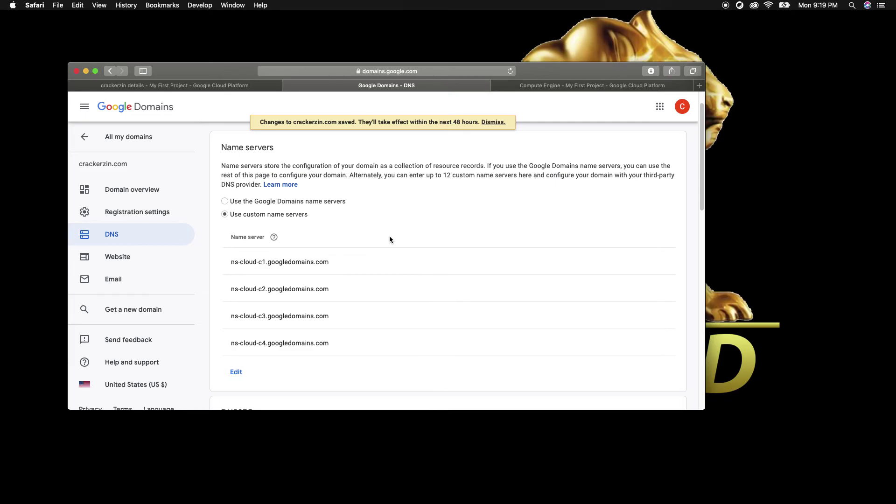
{"action": "scroll", "coordinate": [381, 229], "scroll_direction": "down", "scroll_amount": 3}
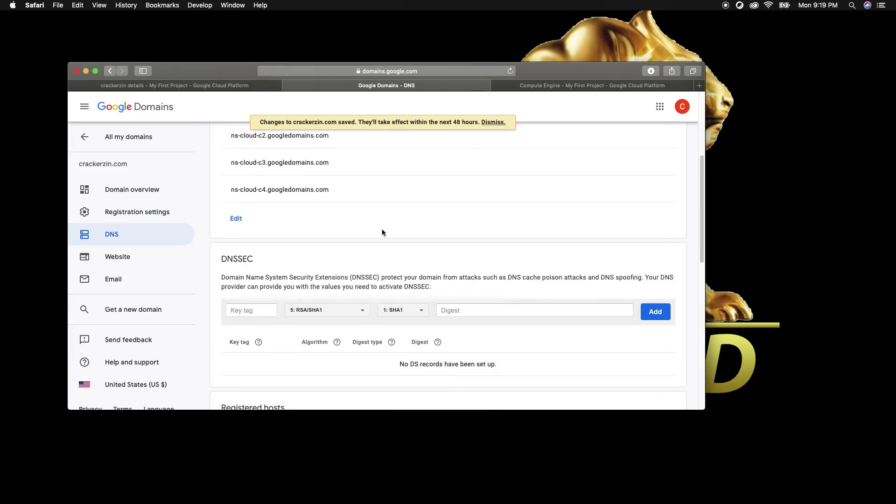
{"action": "scroll", "coordinate": [382, 232], "scroll_direction": "up", "scroll_amount": 4}
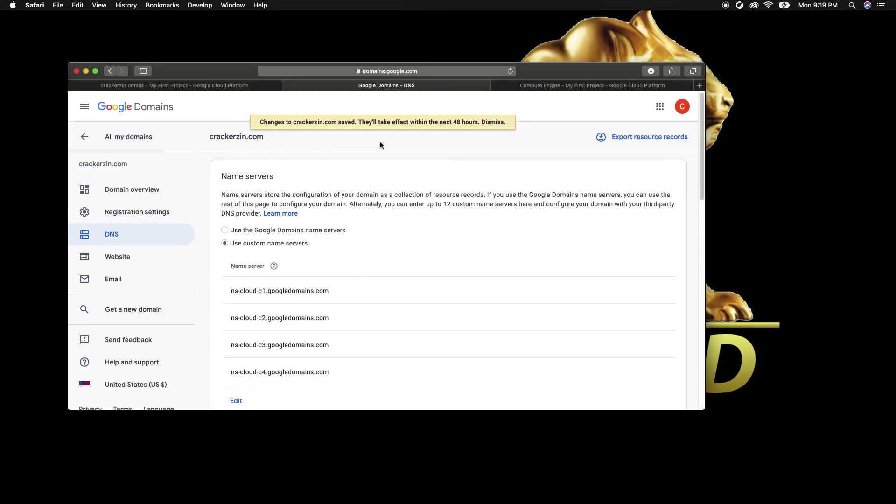
{"action": "left_click", "coordinate": [493, 122]}
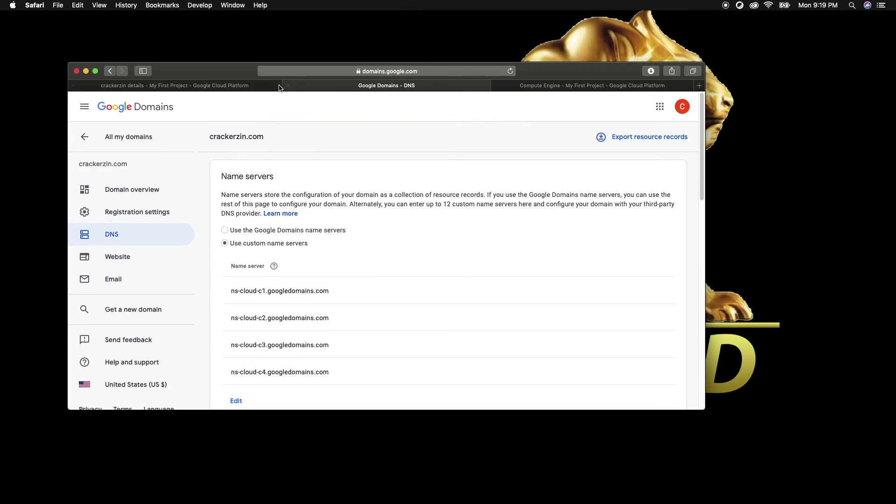
{"action": "left_click", "coordinate": [218, 86]}
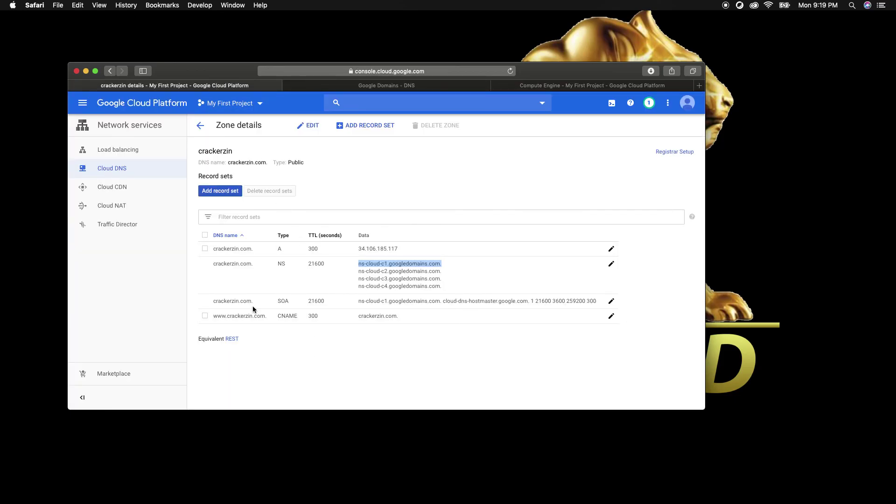